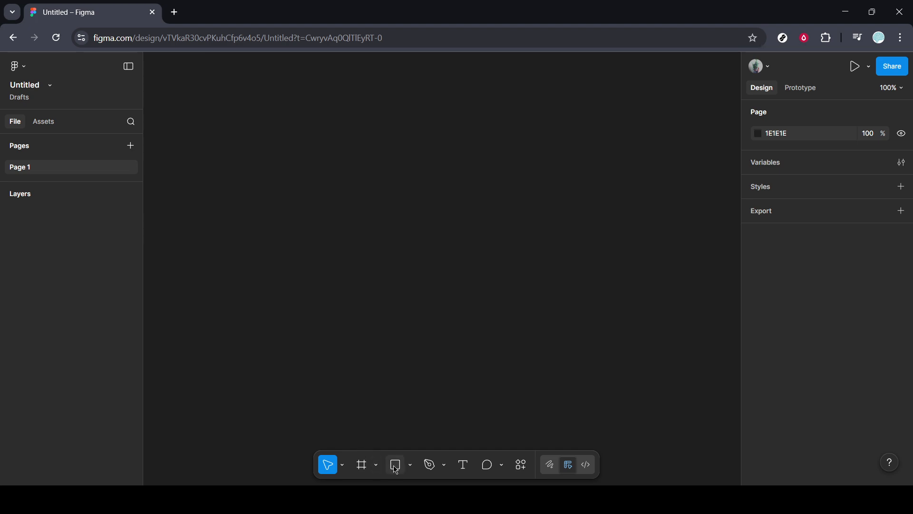
Draw a rectangle about 146 × 137 and move it to about X -425, Y 19.
left_click(396, 466)
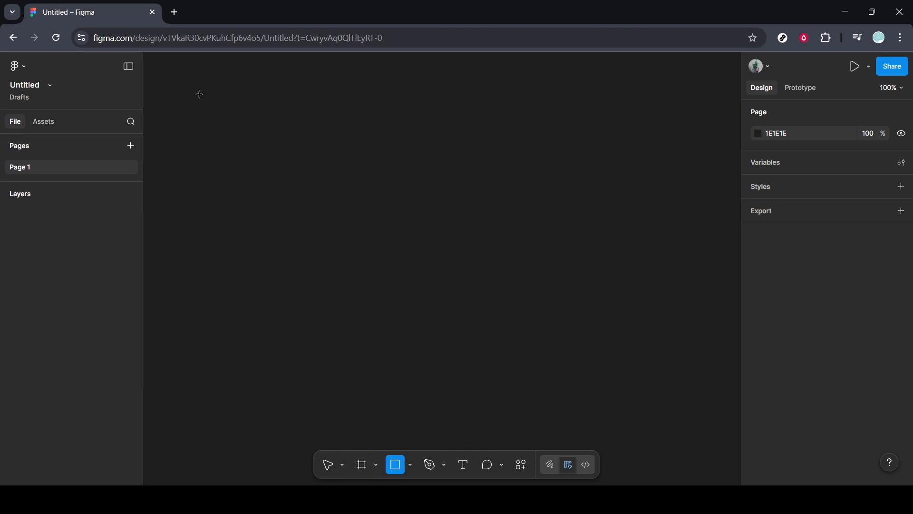
mouse_move(199, 95)
left_mouse_down()
mouse_move(207, 150)
mouse_move(302, 177)
mouse_move(287, 176)
left_mouse_up()
scroll(332, 186, "down", 3)
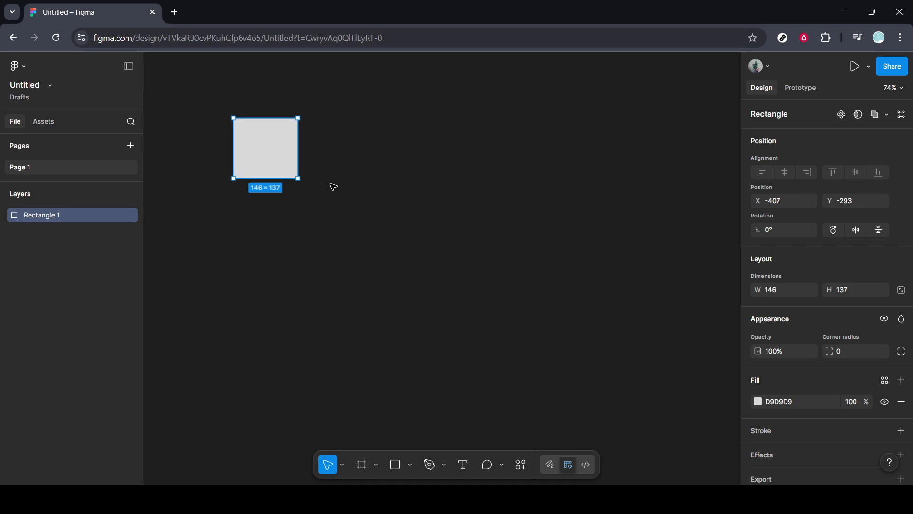
scroll(328, 184, "down", 3)
left_click_drag(298, 171, 296, 243)
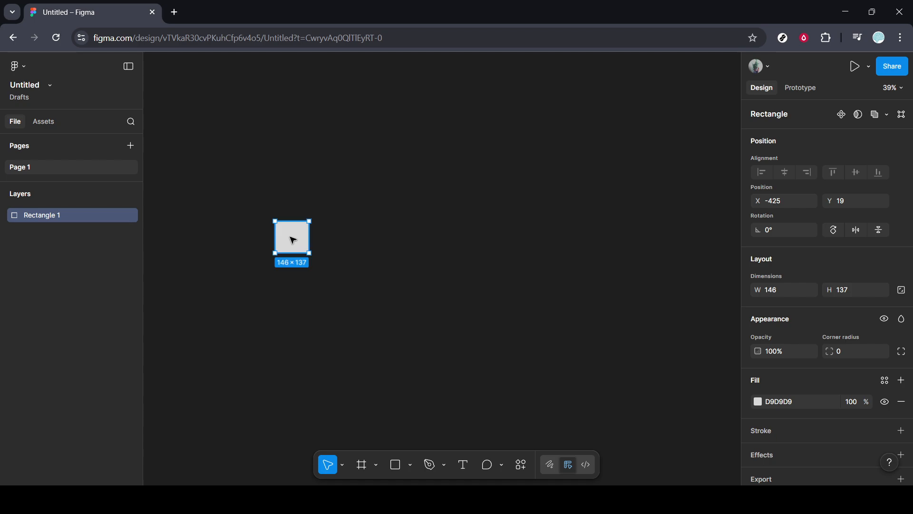
Duplicate the rectangle and place the copy up and to its right at about X 19, Y -443.
left_click(395, 465)
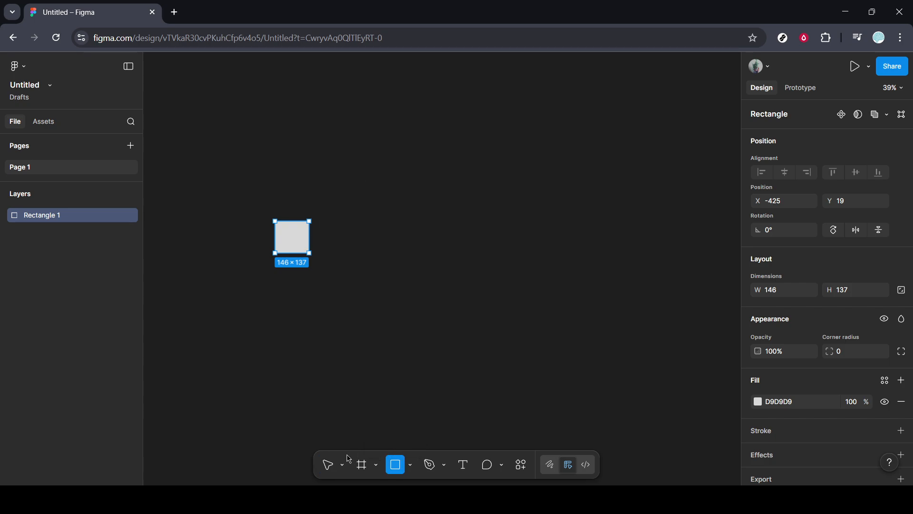
left_click(328, 465)
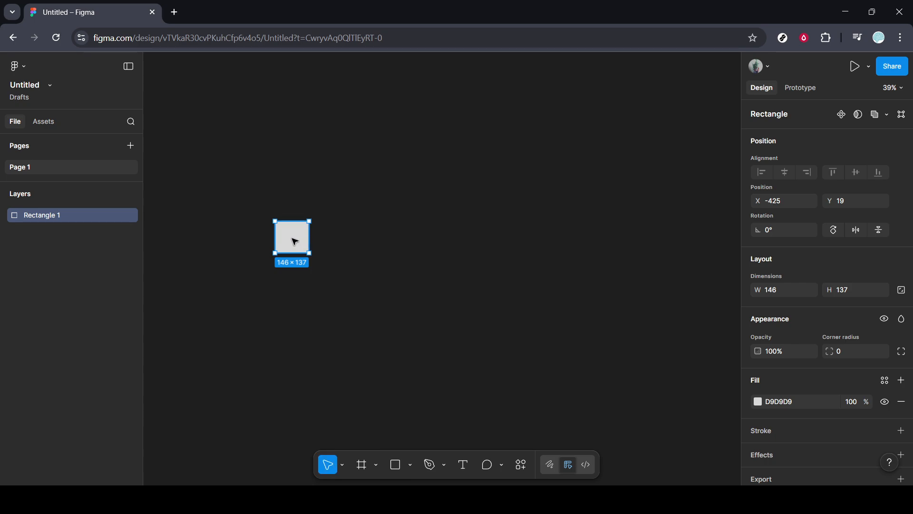
key("ctrl+d")
left_click_drag(295, 241, 397, 134)
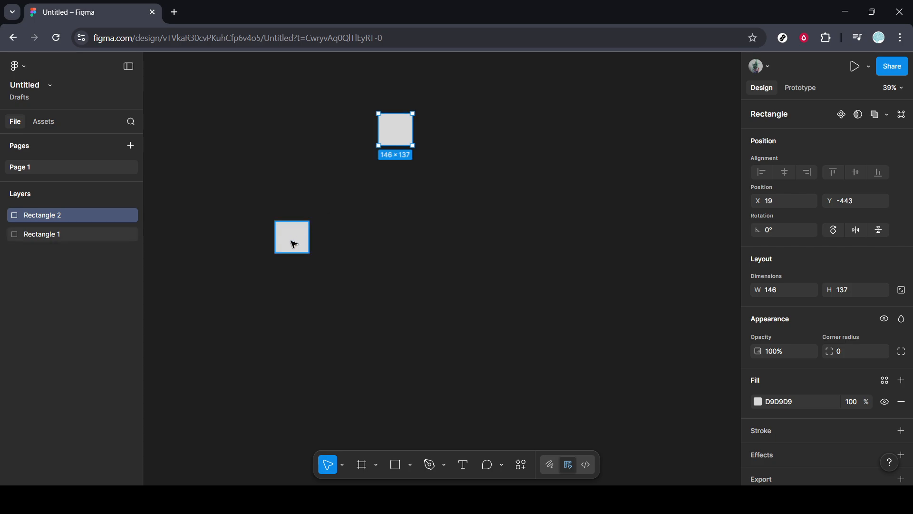
Duplicate the upper-right rectangle again and place the new copy directly below it at about X 19, Y 441.
key("ctrl+d")
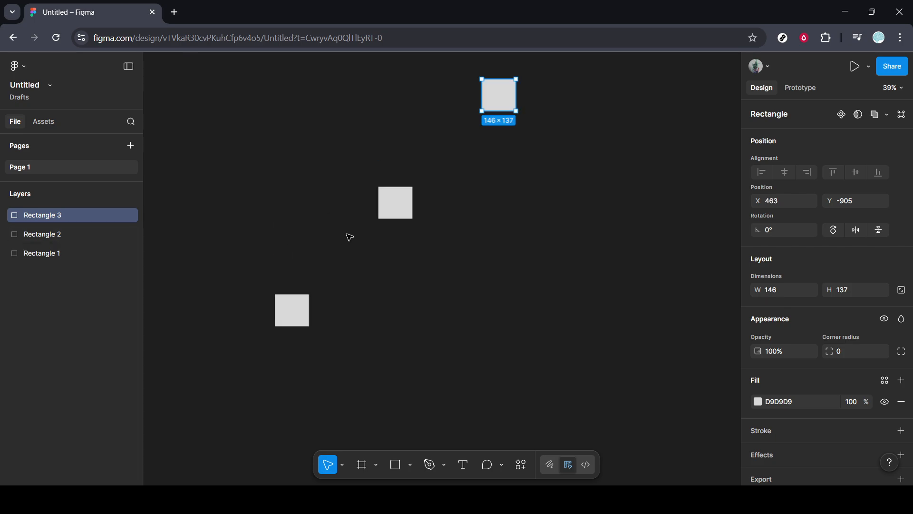
left_click_drag(505, 111, 397, 287)
scroll(390, 352, "down", 1)
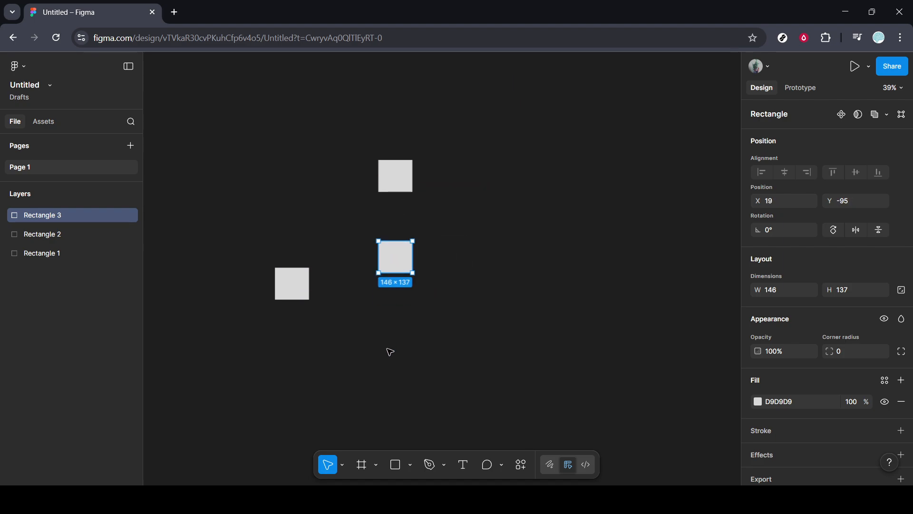
left_click_drag(395, 254, 394, 382)
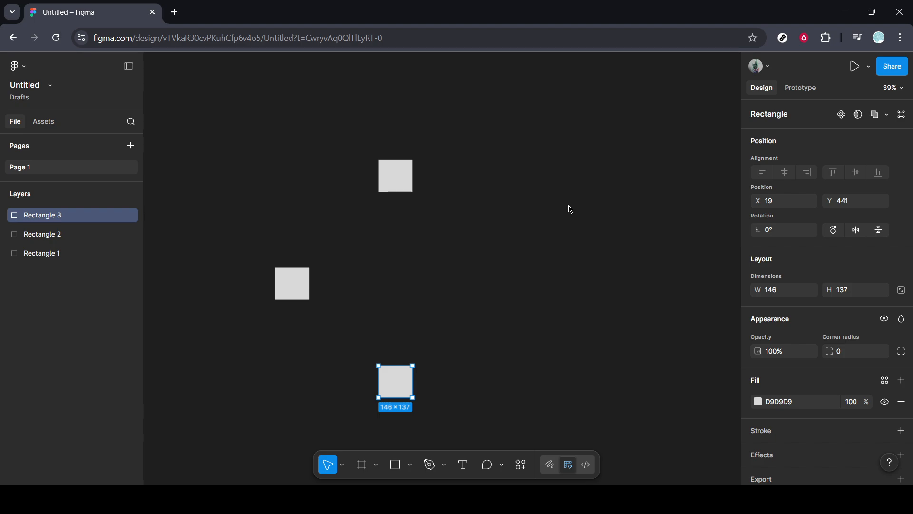
Run the Arrow Connector plugin from the recently used plugins.
right_click(571, 206)
mouse_move(606, 309)
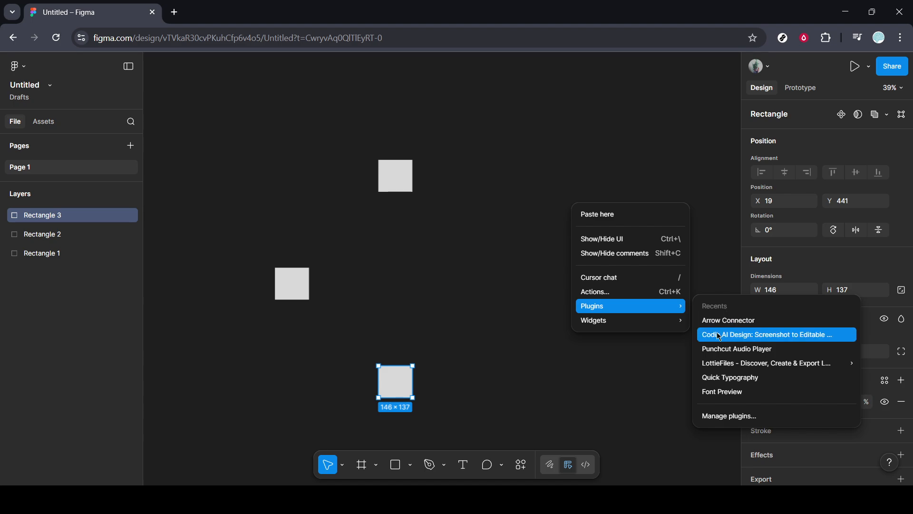
mouse_move(730, 360)
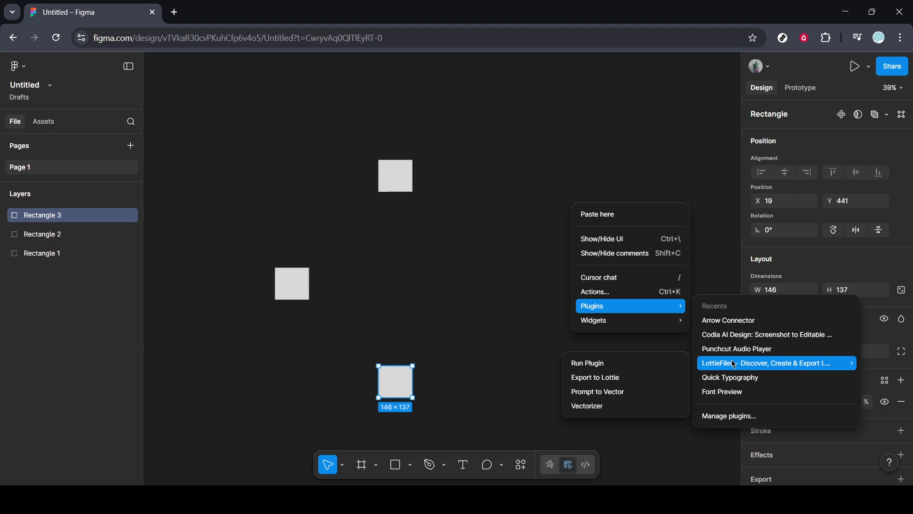
left_click(731, 325)
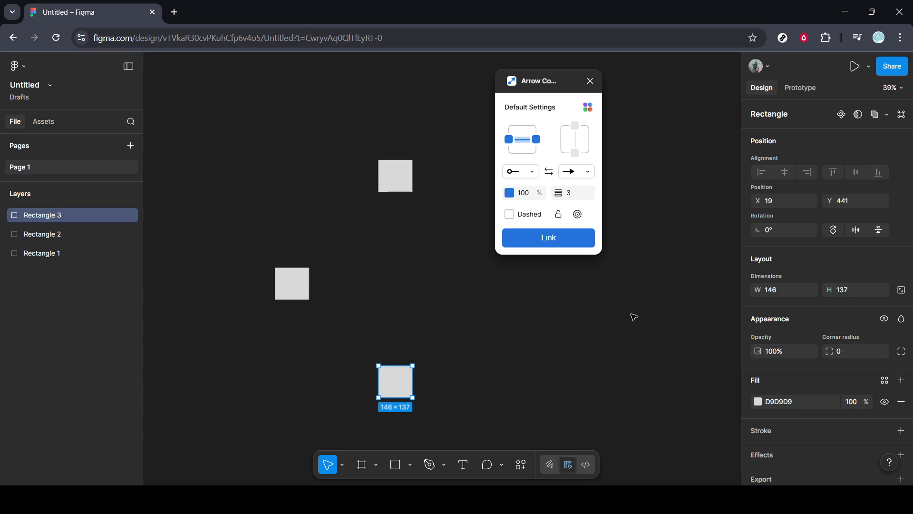
Link the first rectangle to the upper-right rectangle with an arrow connector using the default settings.
left_click(284, 288)
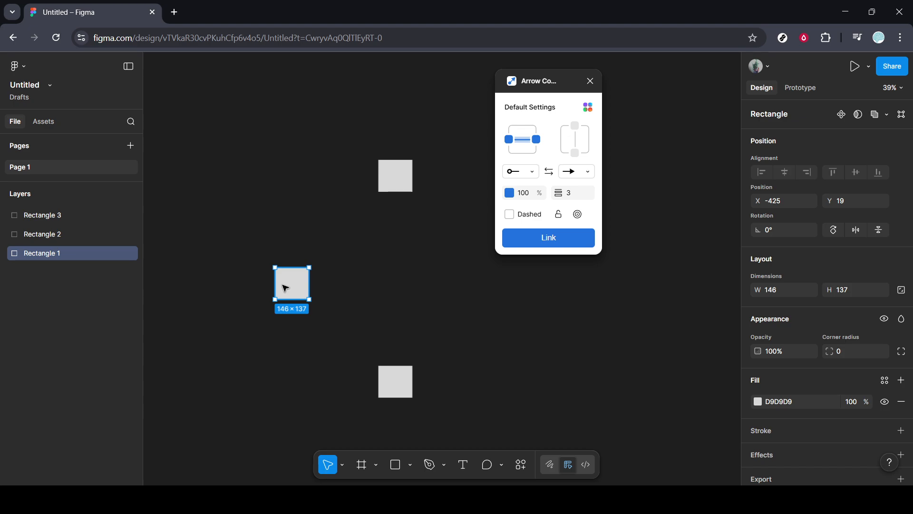
left_click(390, 181, "shift")
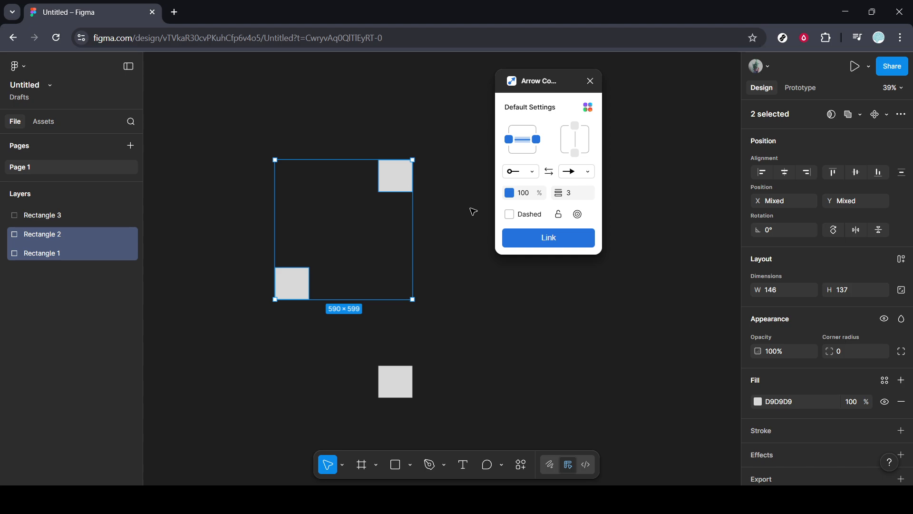
left_click(558, 242)
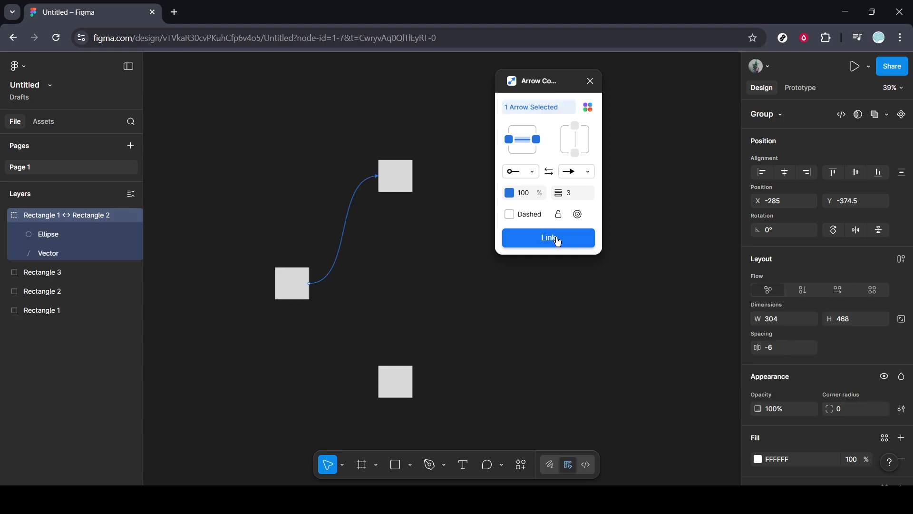
Recolor the connector between the first and upper-right rectangles to orange-red.
scroll(427, 233, "up", 2)
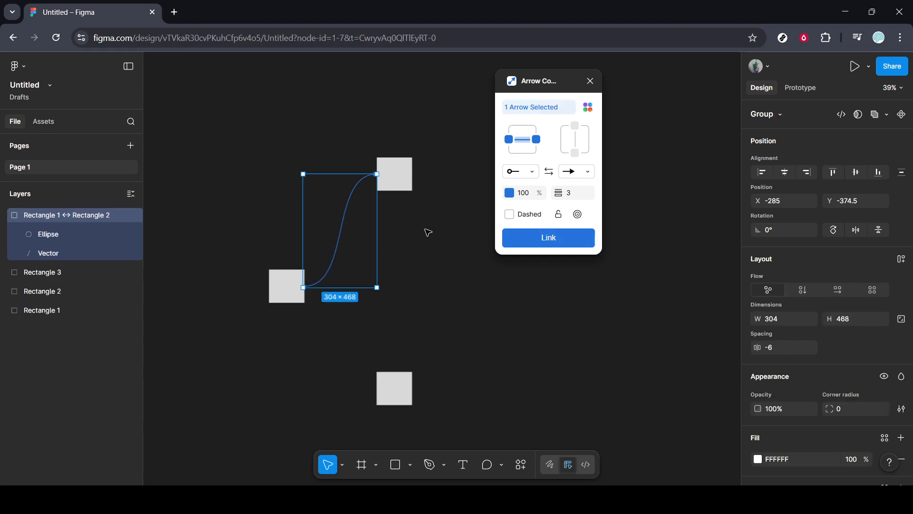
scroll(420, 255, "down", 1)
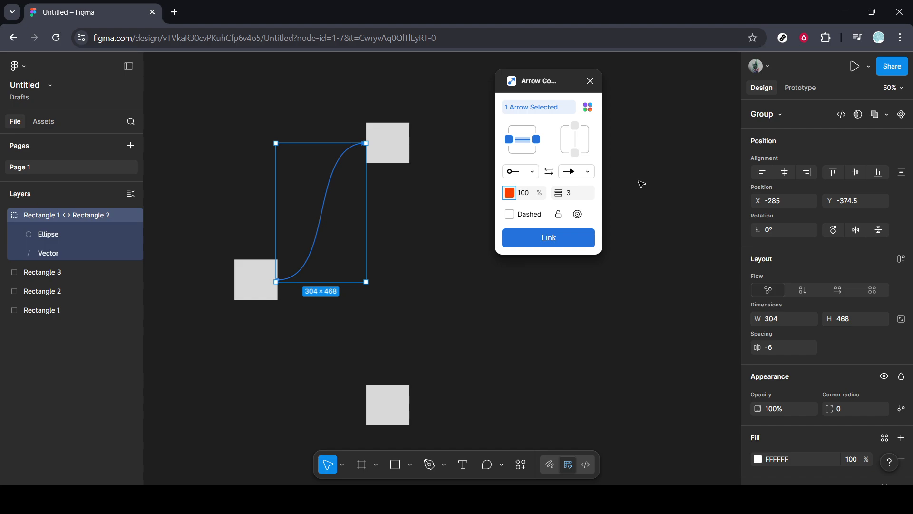
left_click(547, 131)
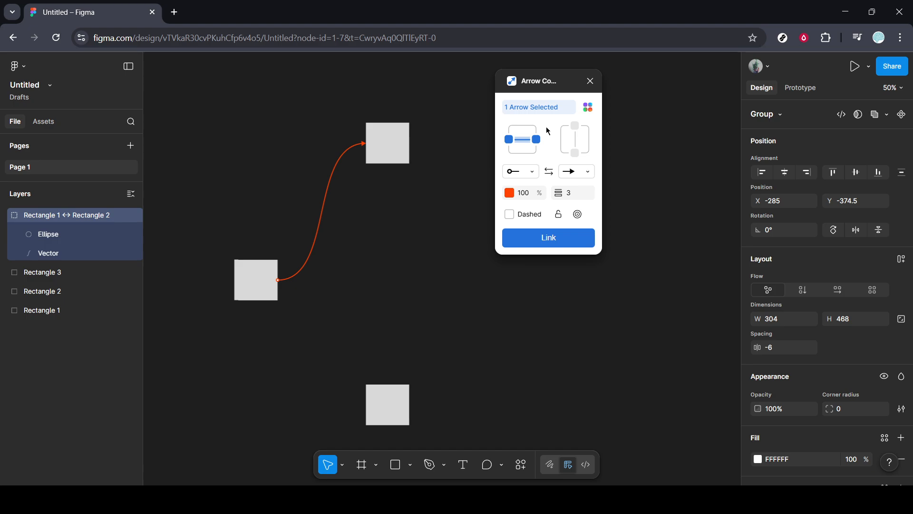
Link the first rectangle to the lower-right rectangle with a second arrow connector.
left_click(260, 285)
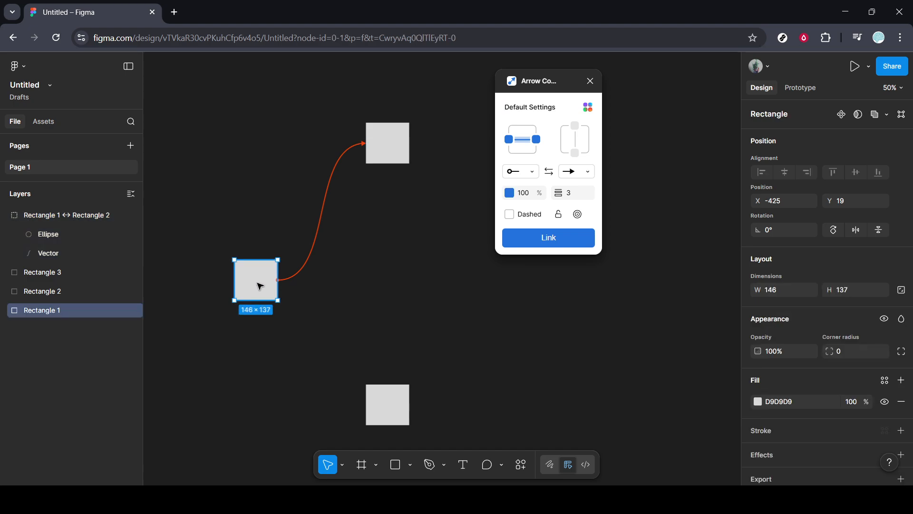
left_click(402, 412, "shift")
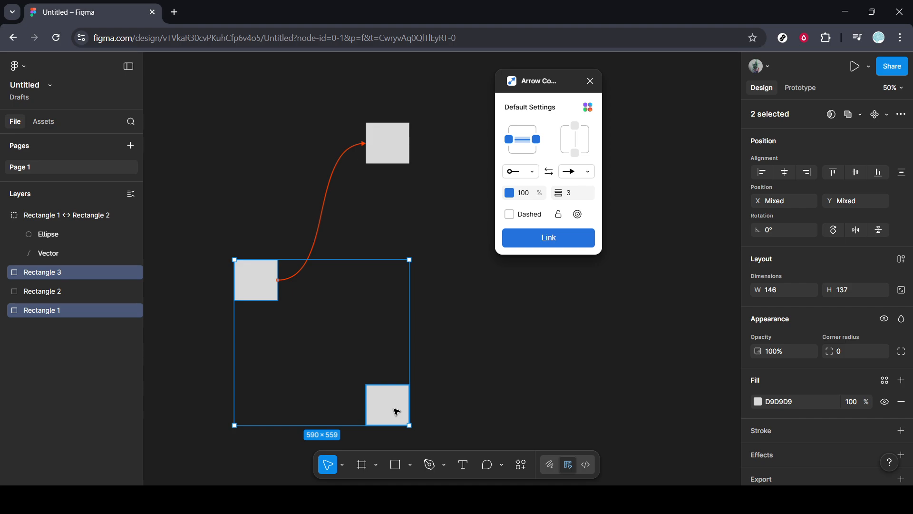
left_click(549, 238)
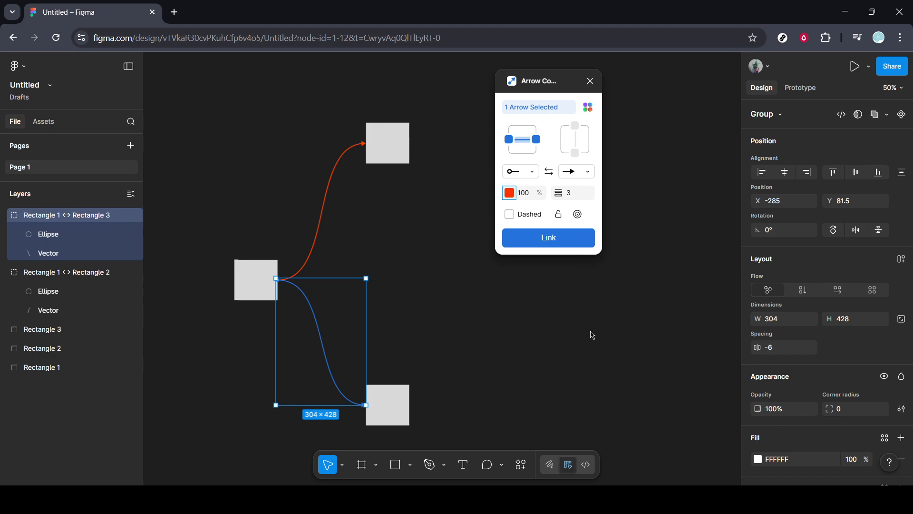
Give the lower connector a red color and a thickness of 4, and close the Arrow Connector plugin.
left_click(582, 190)
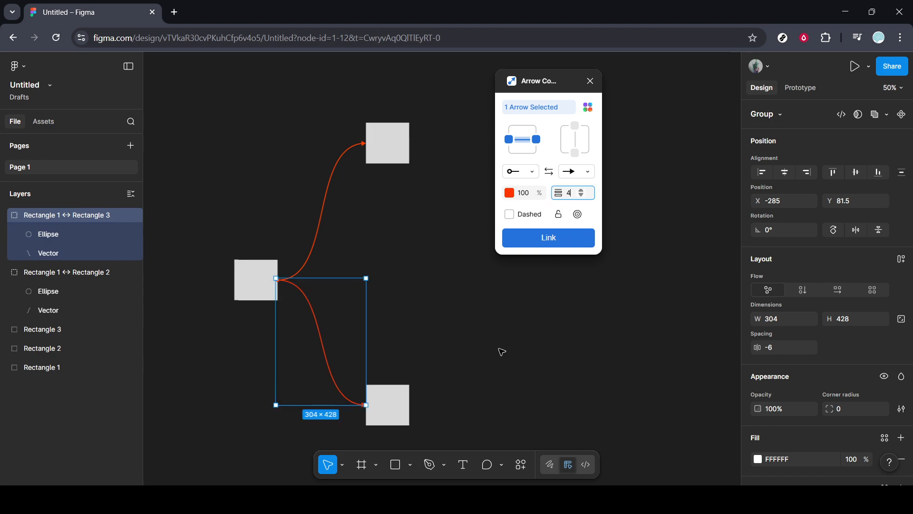
left_click(494, 386)
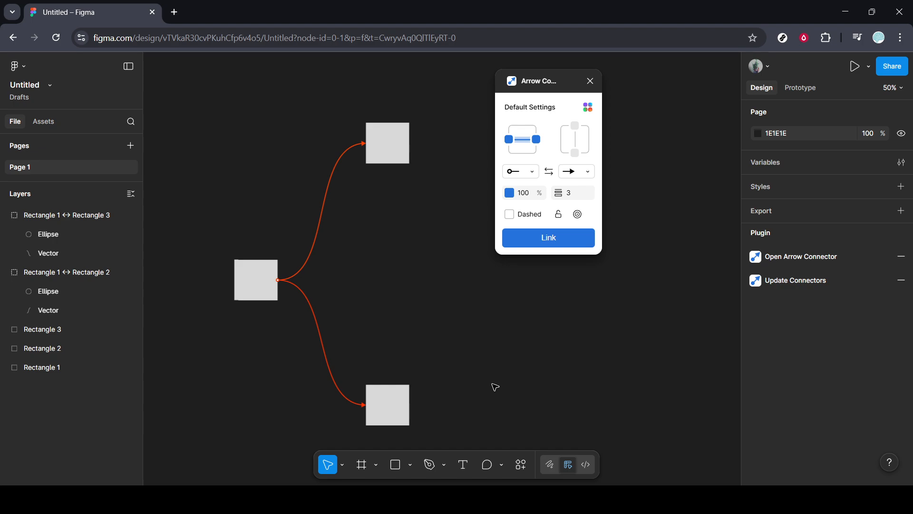
left_click(590, 82)
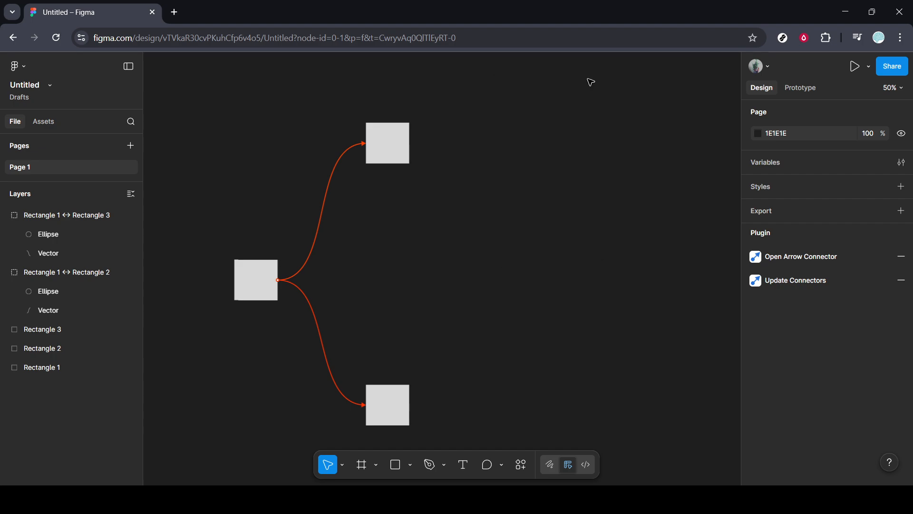
Fill the upper-right rectangle with green 449458.
left_click(391, 147)
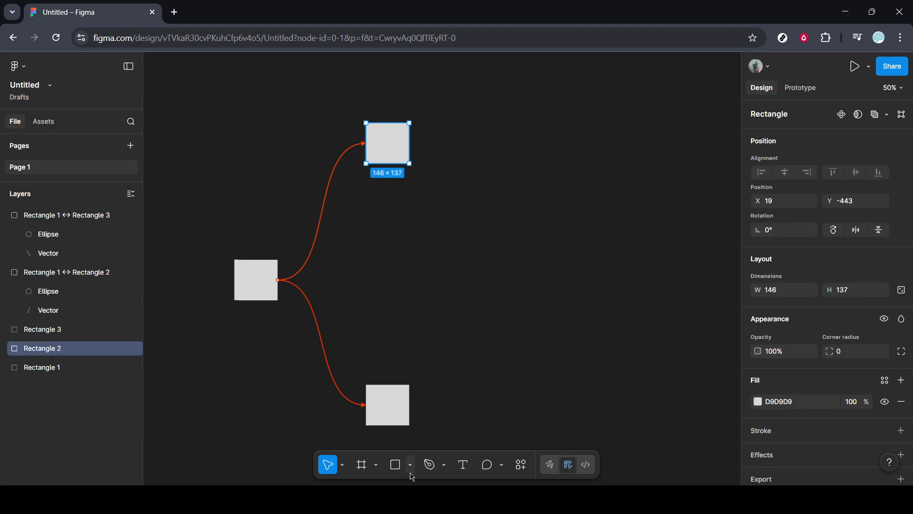
left_click(758, 401)
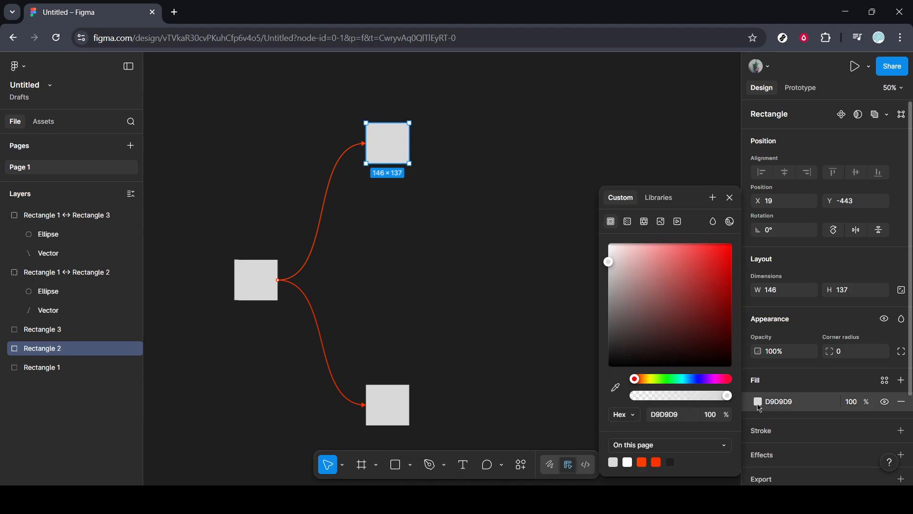
left_click(669, 379)
left_click(675, 295)
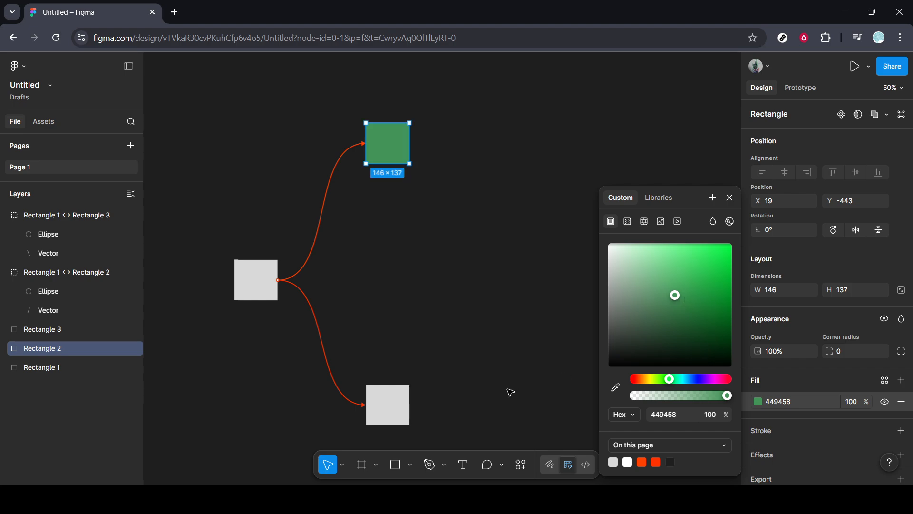
Fill the lower-right rectangle with green 49A975 and deselect it.
left_click(399, 403)
left_click(756, 404)
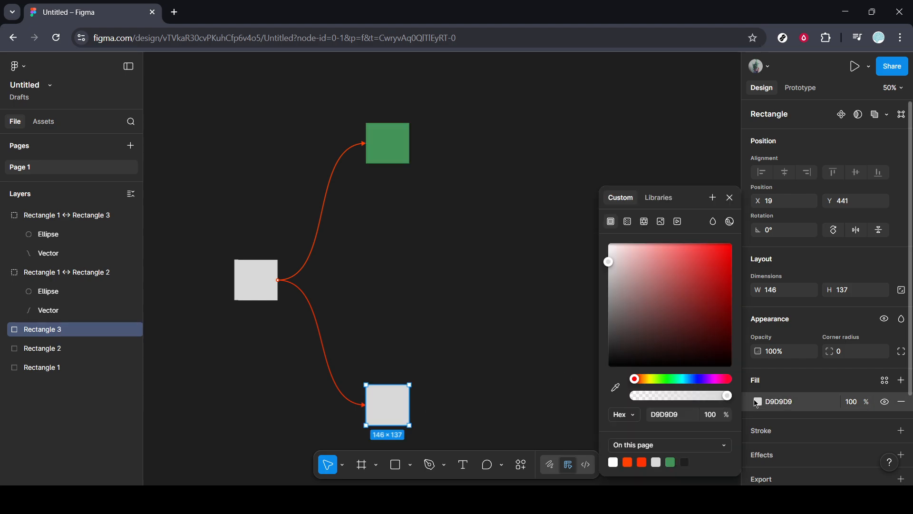
left_click(673, 379)
left_click(679, 286)
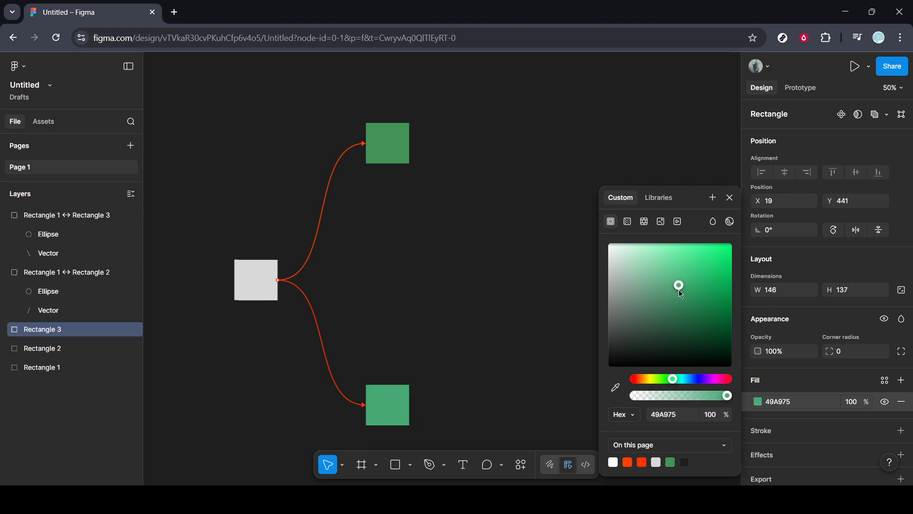
left_click(494, 401)
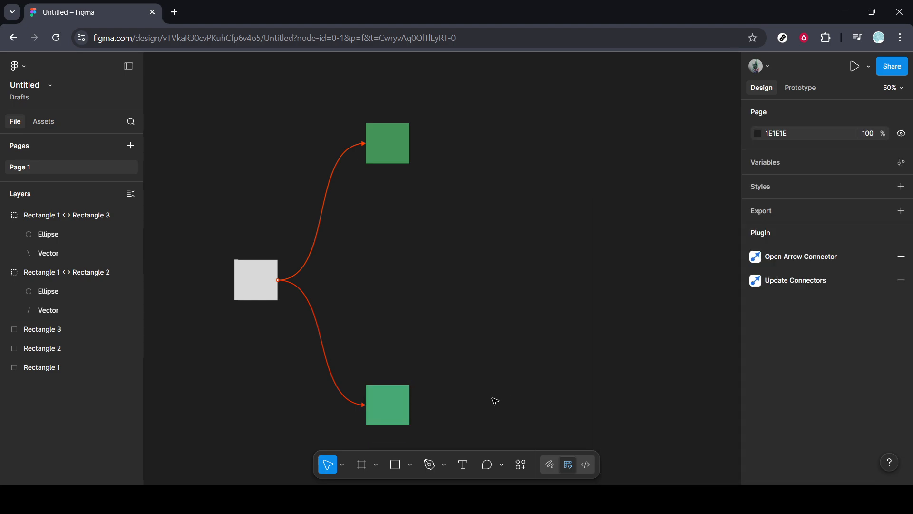